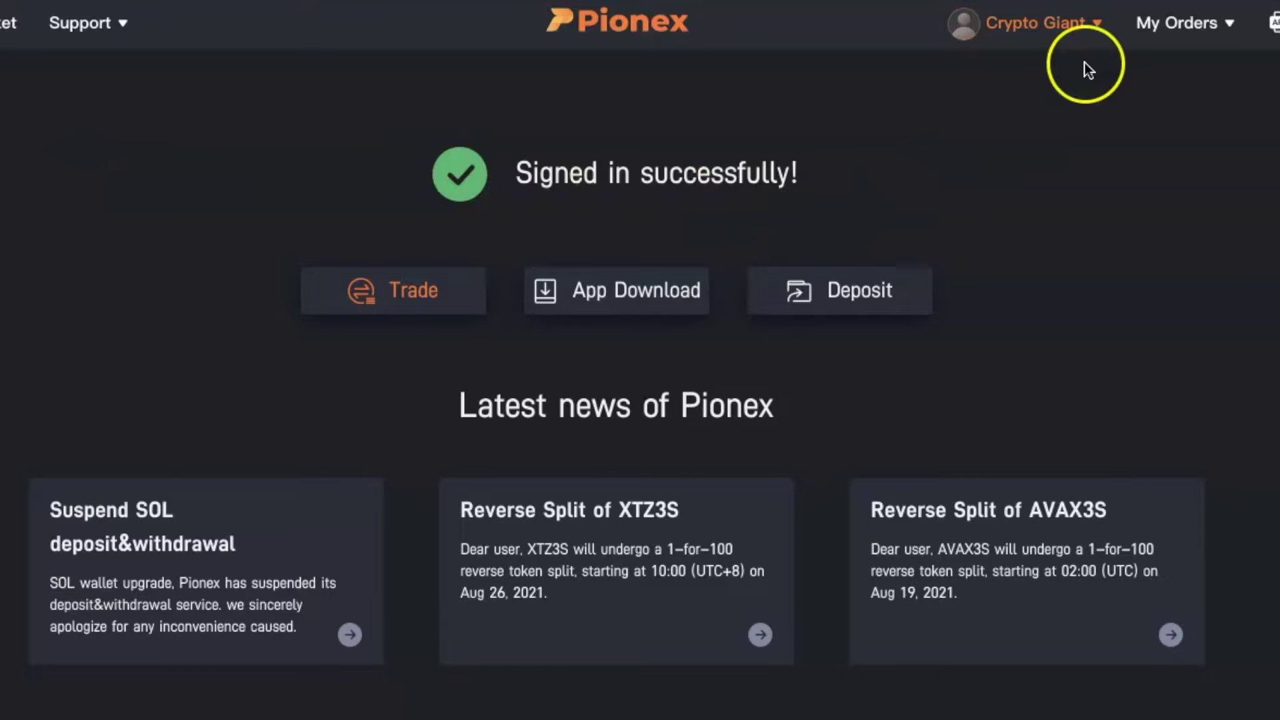
# - Open My Balance from the Crypto Giant account menu to view the 1,165.1 USD total
pyautogui.click(1099, 24)
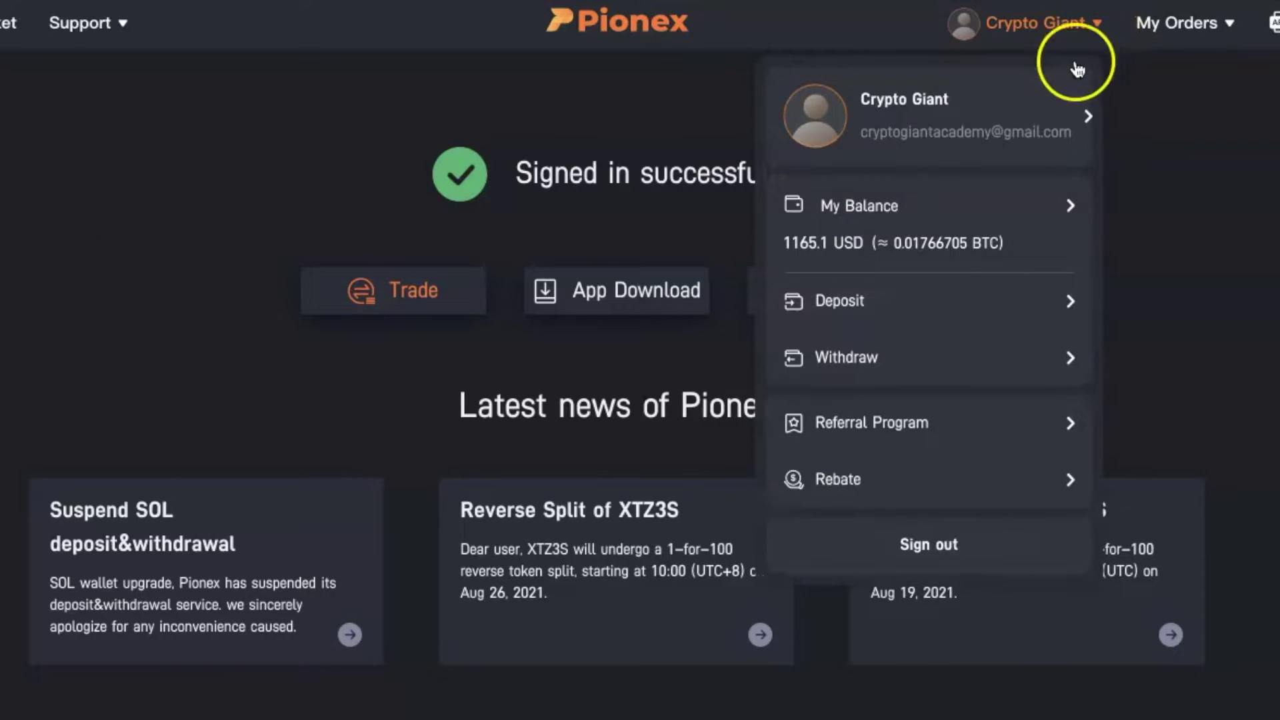
pyautogui.click(960, 230)
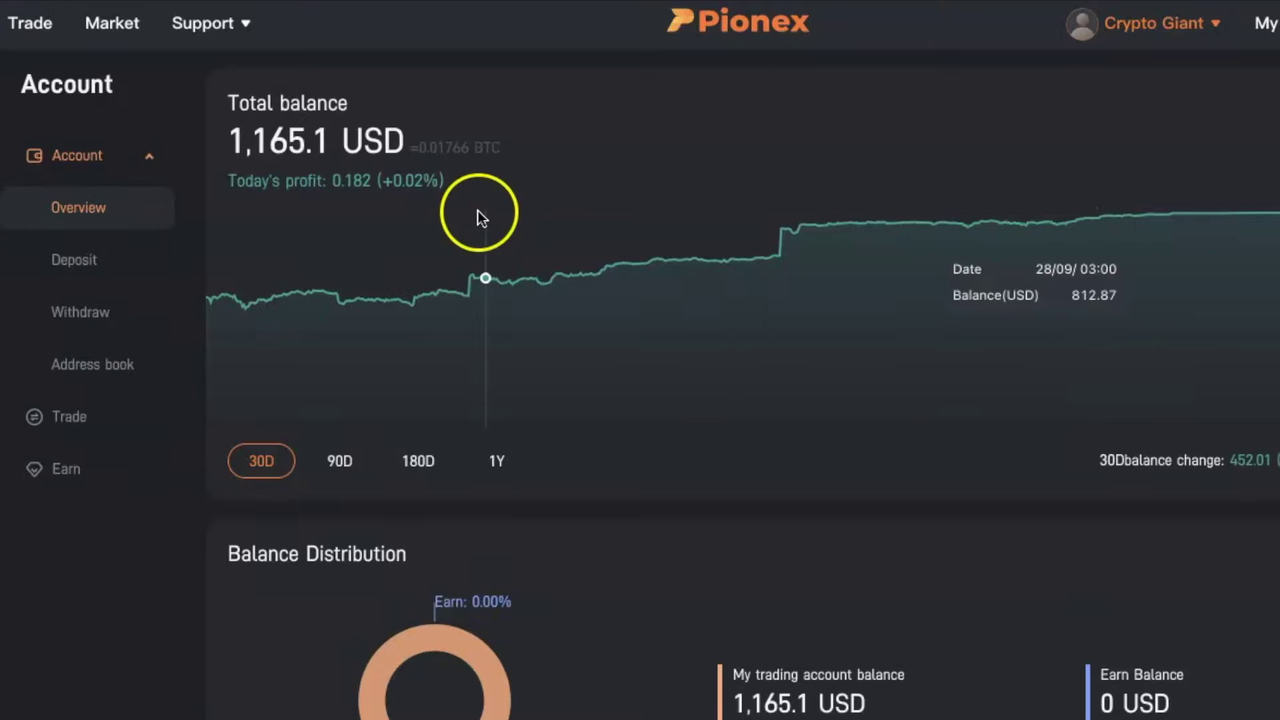
# - Go to the Deposit page and pick USDT – Tether after clearing the coin search
pyautogui.click(91, 264)
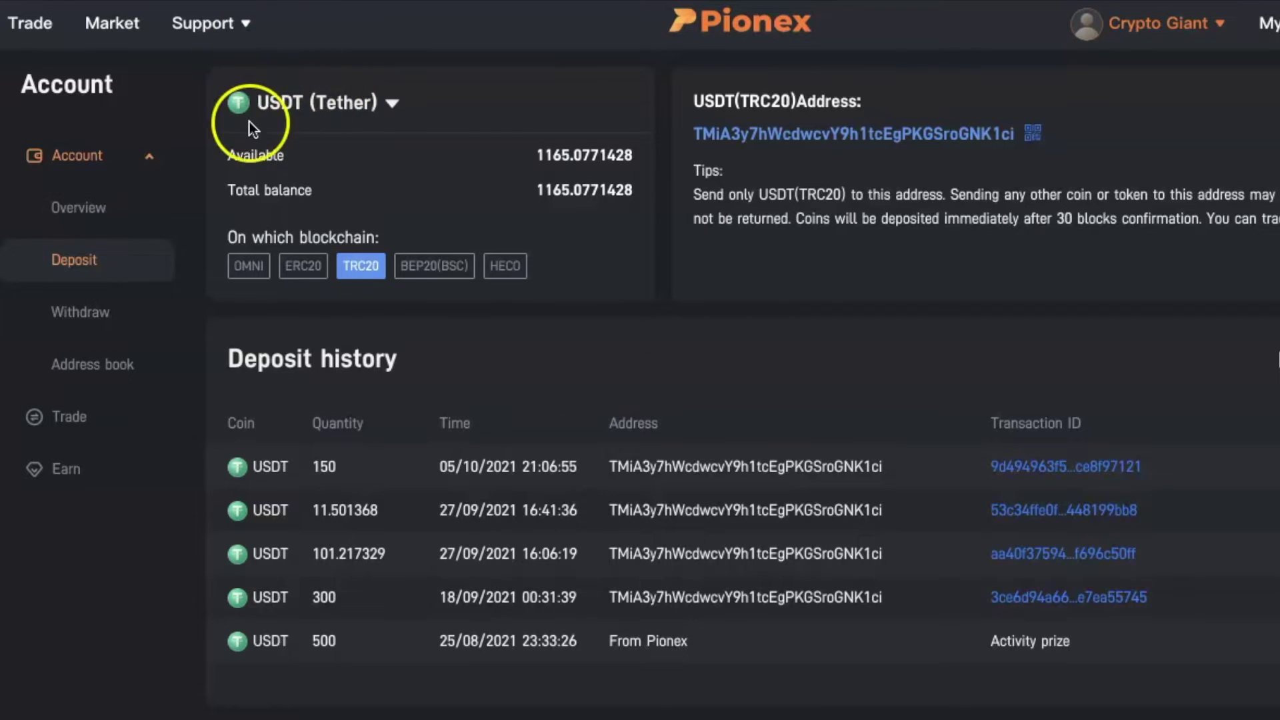
pyautogui.click(394, 106)
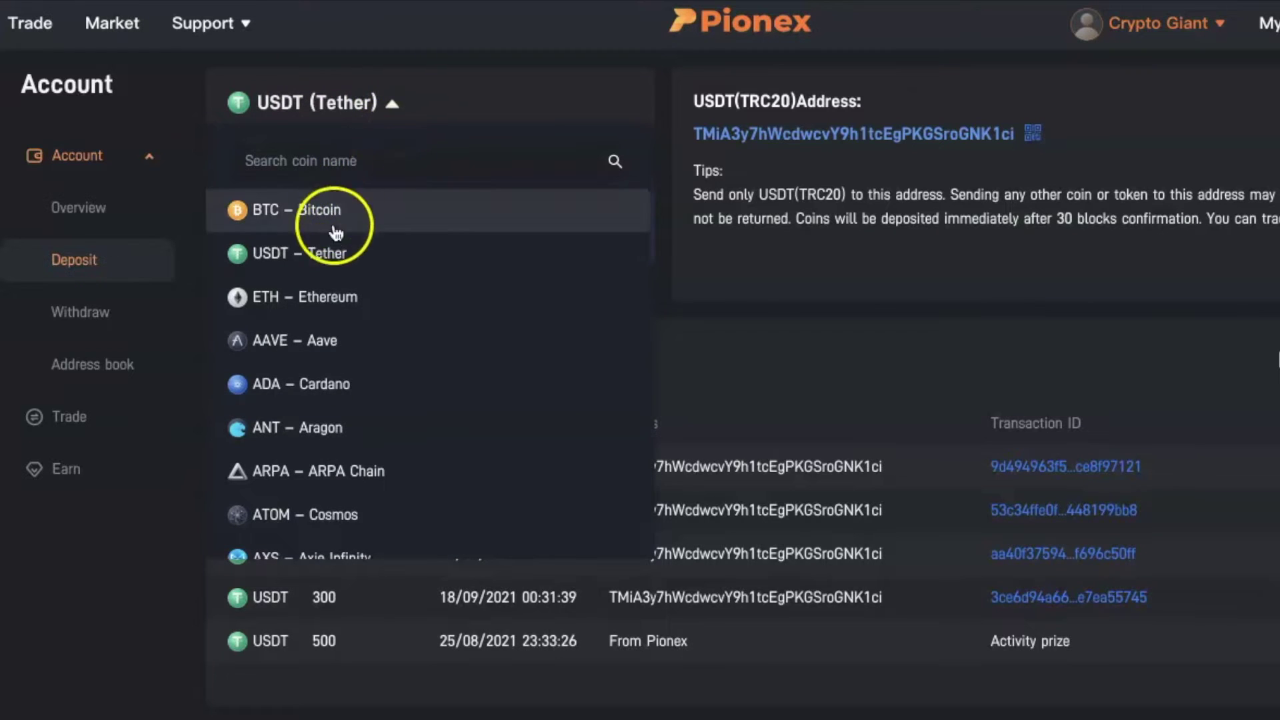
pyautogui.scroll(-1, 343, 386)
pyautogui.scroll(-3, 344, 389)
pyautogui.scroll(-2, 343, 386)
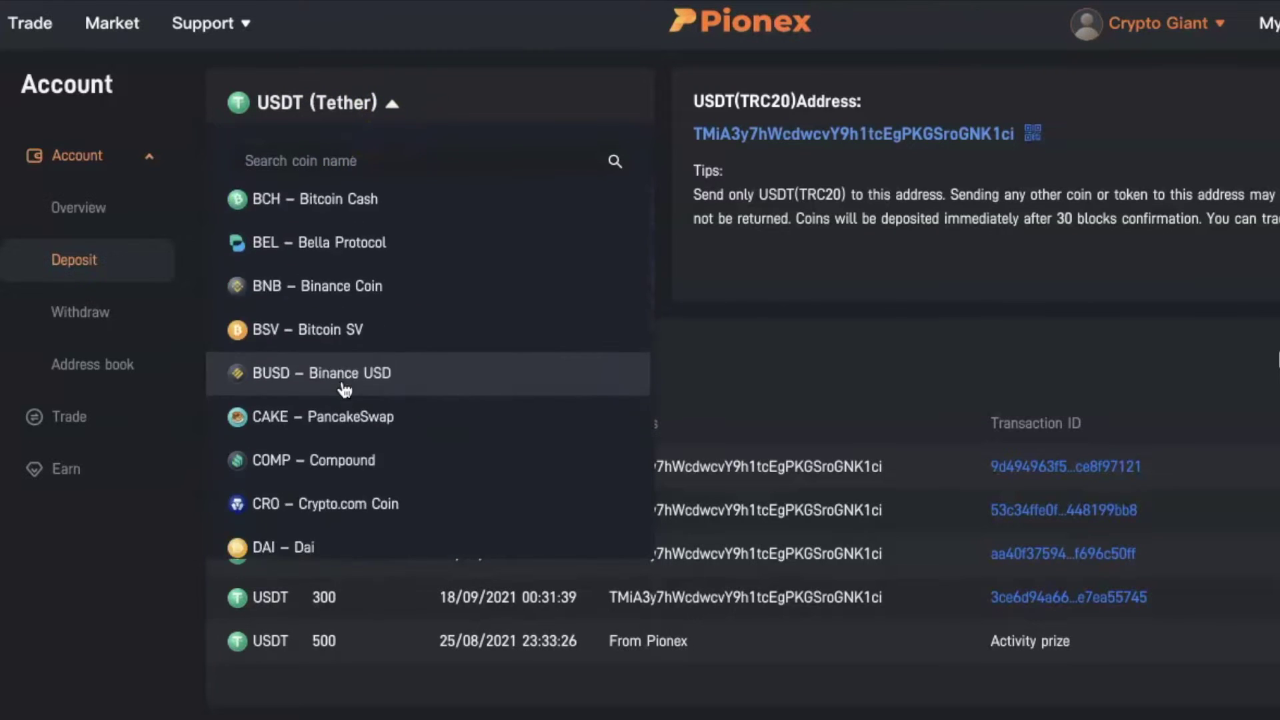
pyautogui.scroll(-2, 342, 386)
pyautogui.scroll(-1, 343, 370)
pyautogui.scroll(6, 344, 358)
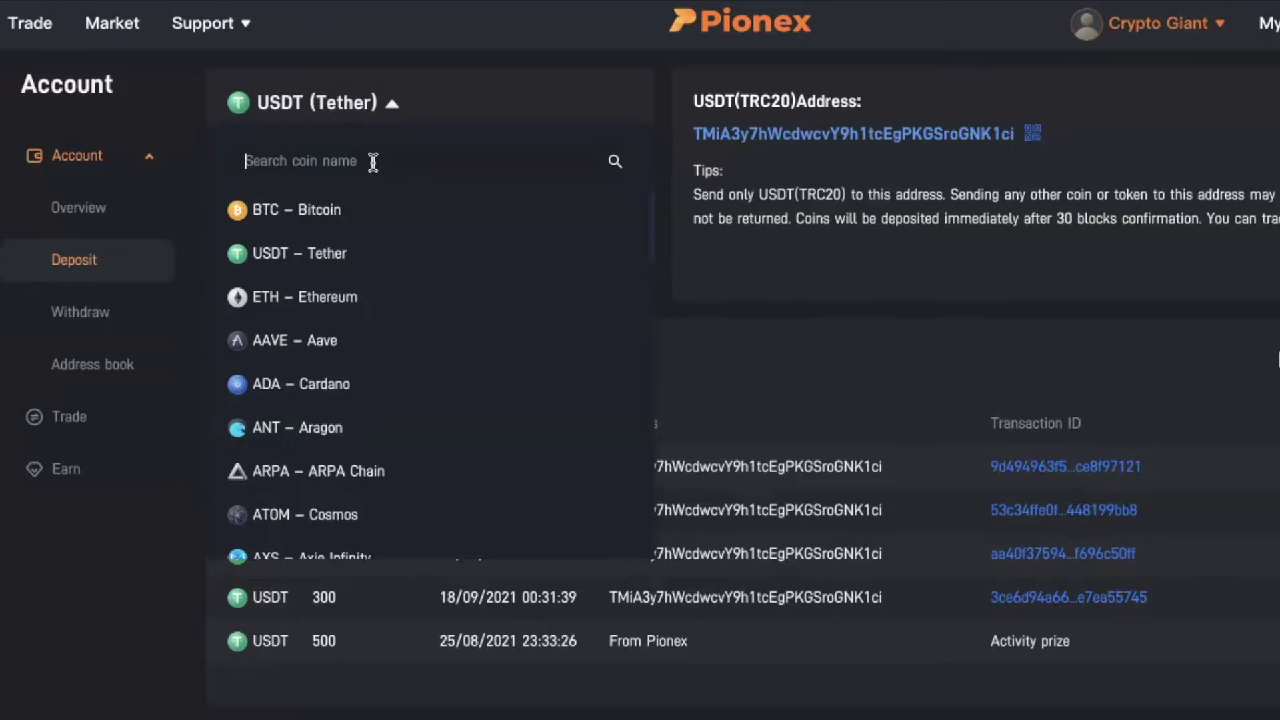
pyautogui.write('axs')
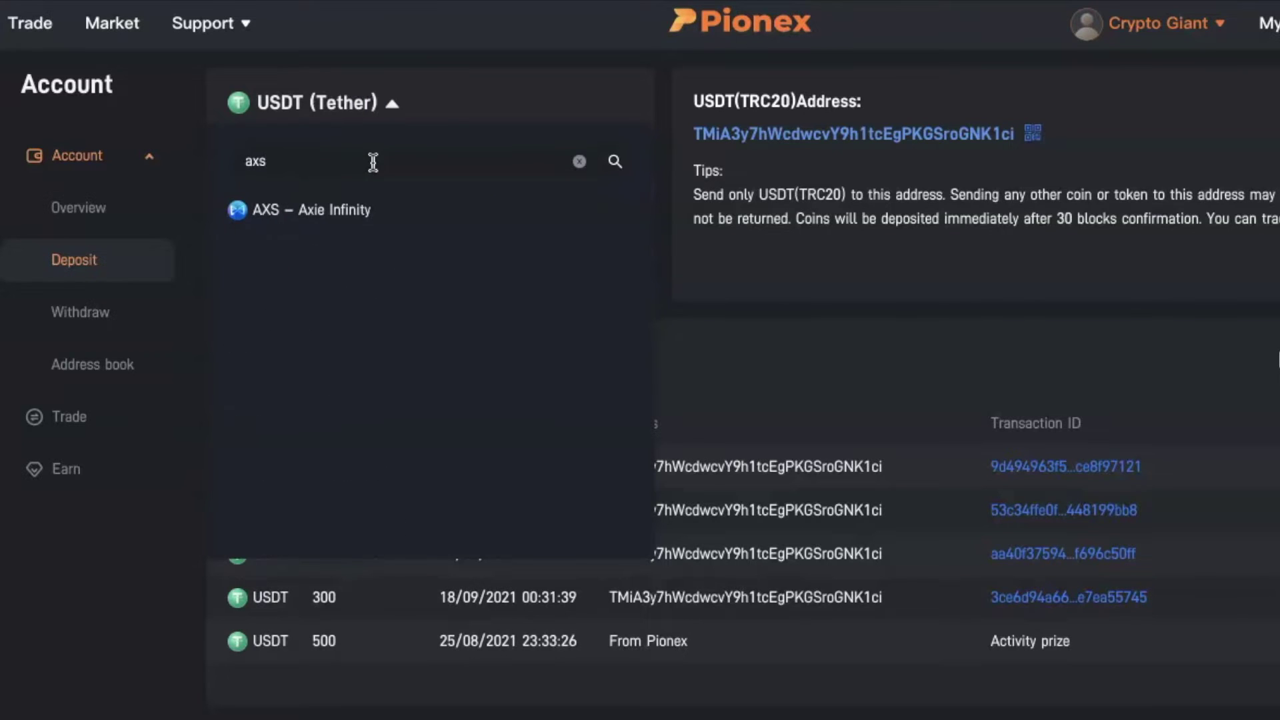
pyautogui.click(581, 164)
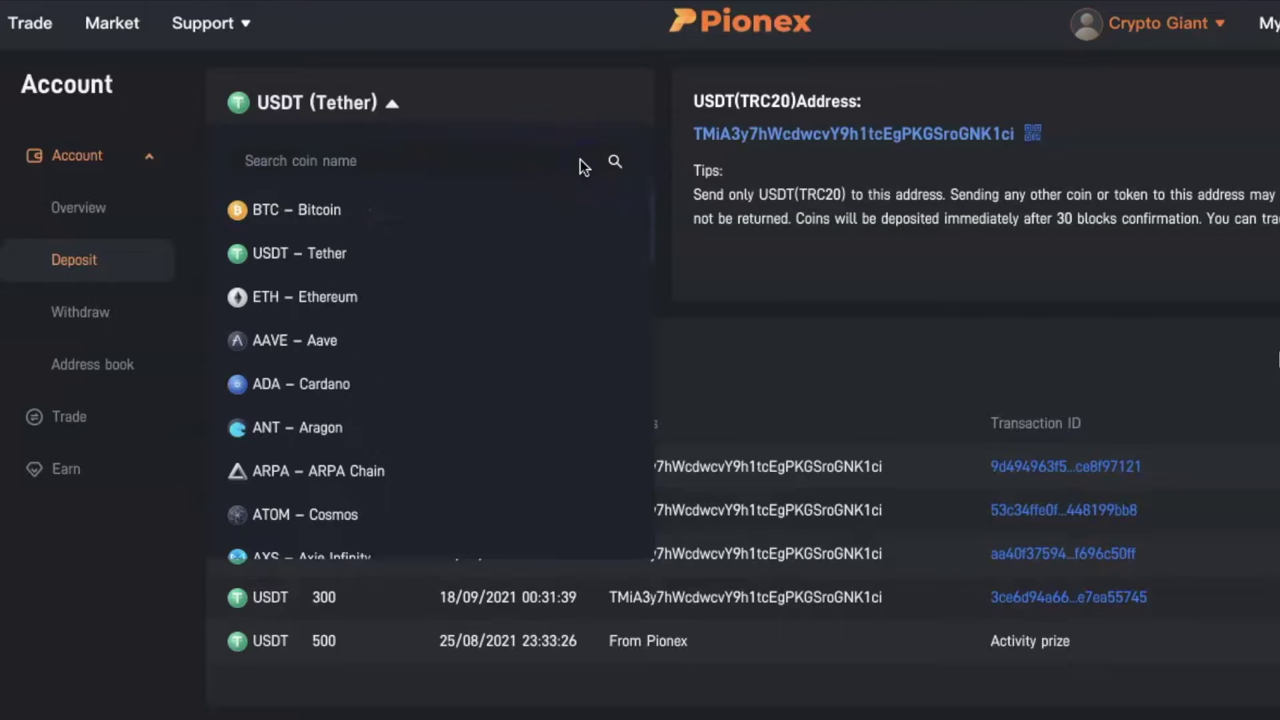
pyautogui.click(327, 253)
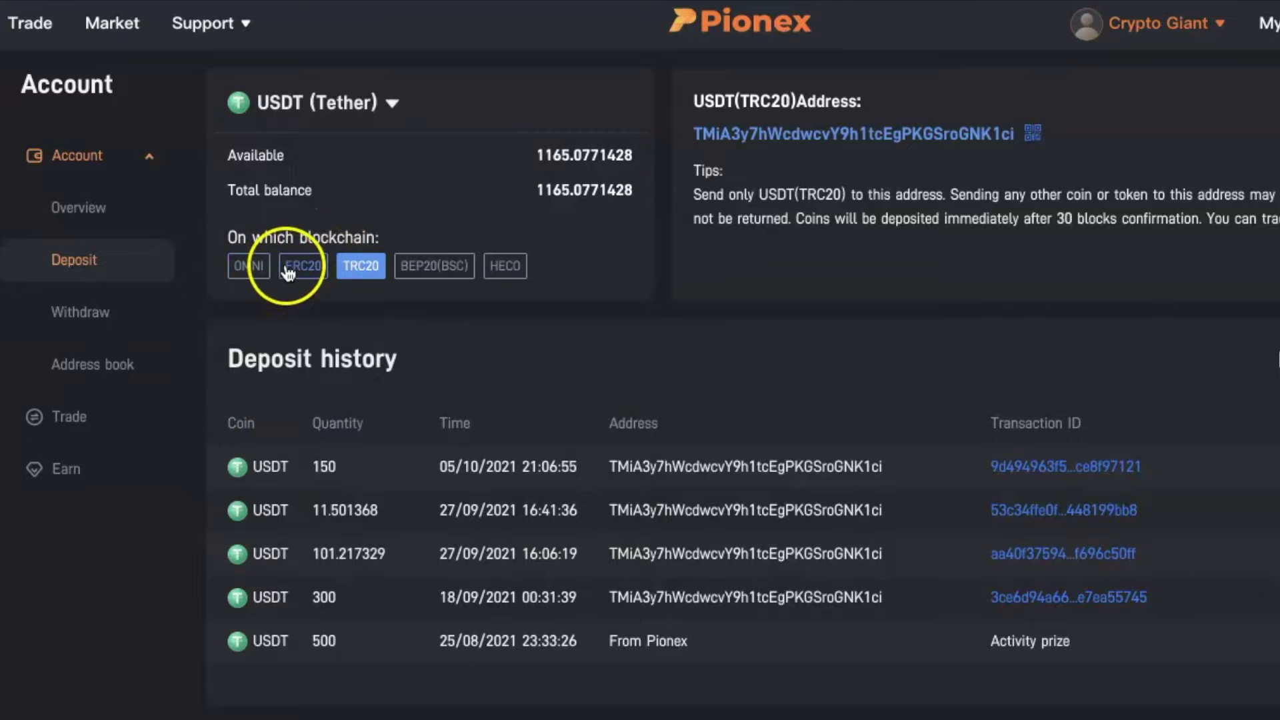
# - Compare the ERC20 and TRC20 addresses, then copy the USDT TRC20 deposit address
pyautogui.click(291, 268)
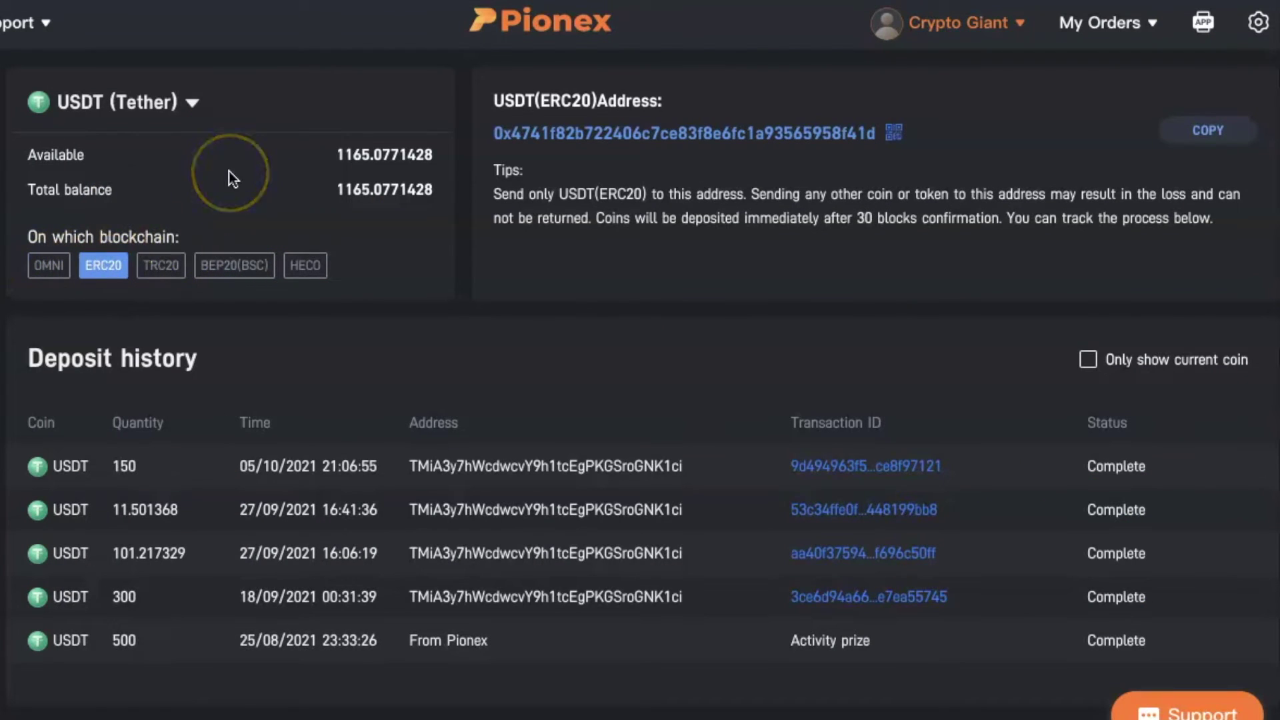
pyautogui.click(164, 266)
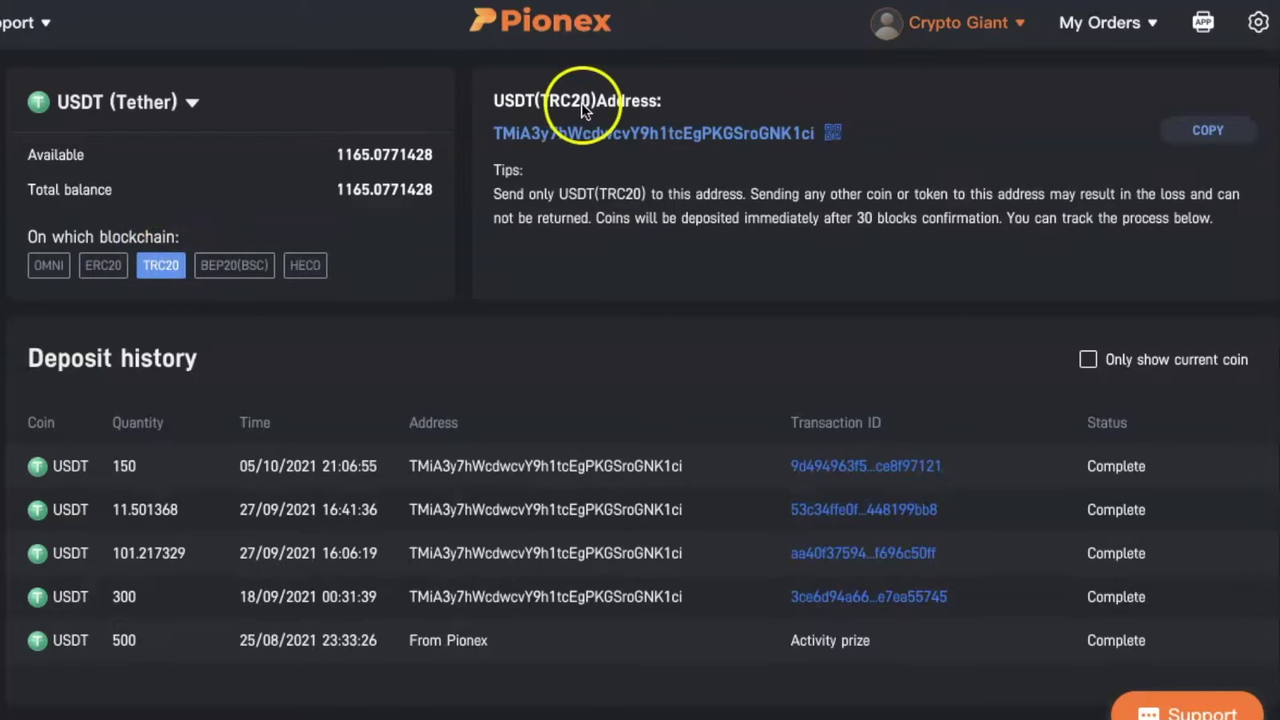
pyautogui.click(103, 265)
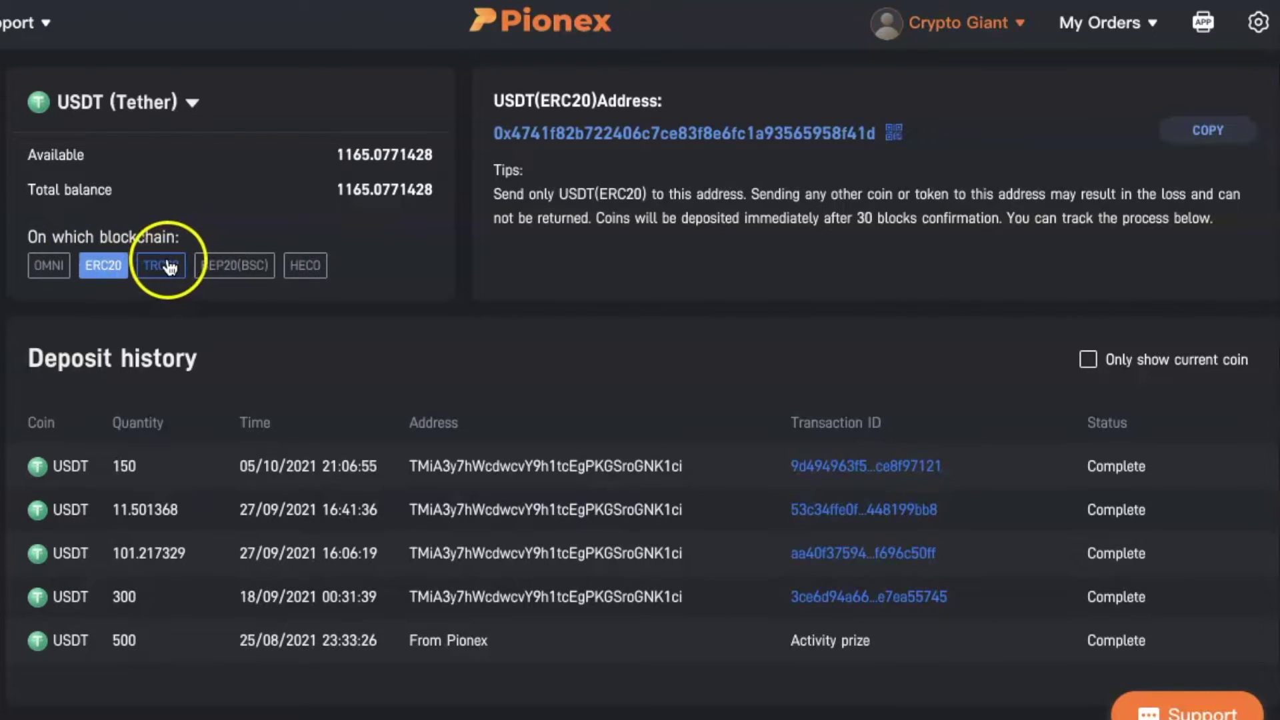
pyautogui.click(163, 266)
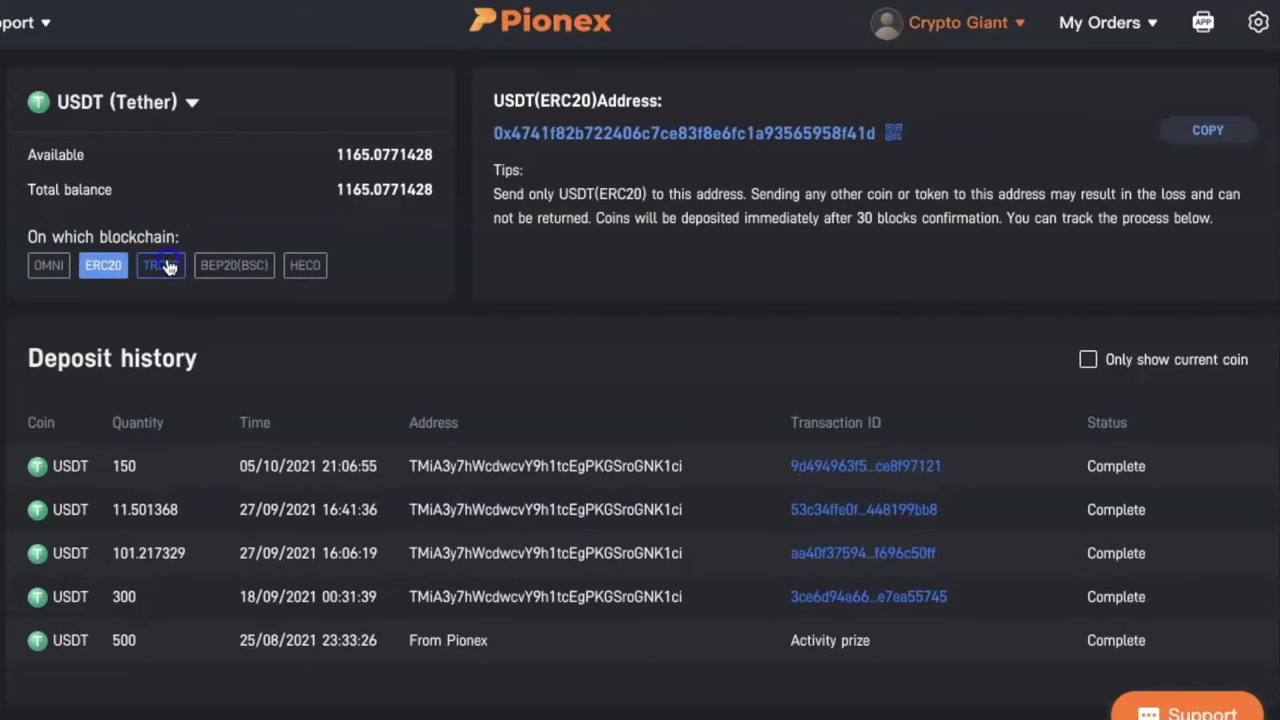
pyautogui.click(1215, 132)
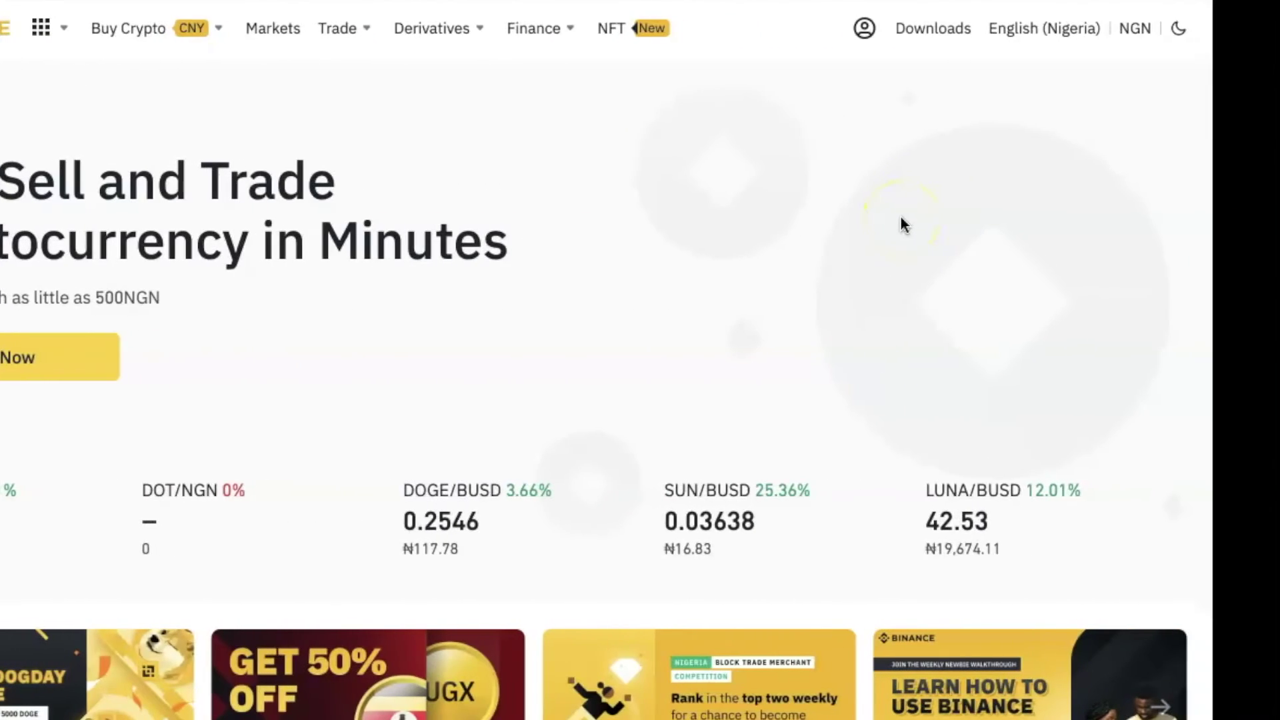
# - Go to Wallet > Fiat and Spot and start a withdrawal from the USDT row
pyautogui.click(865, 28)
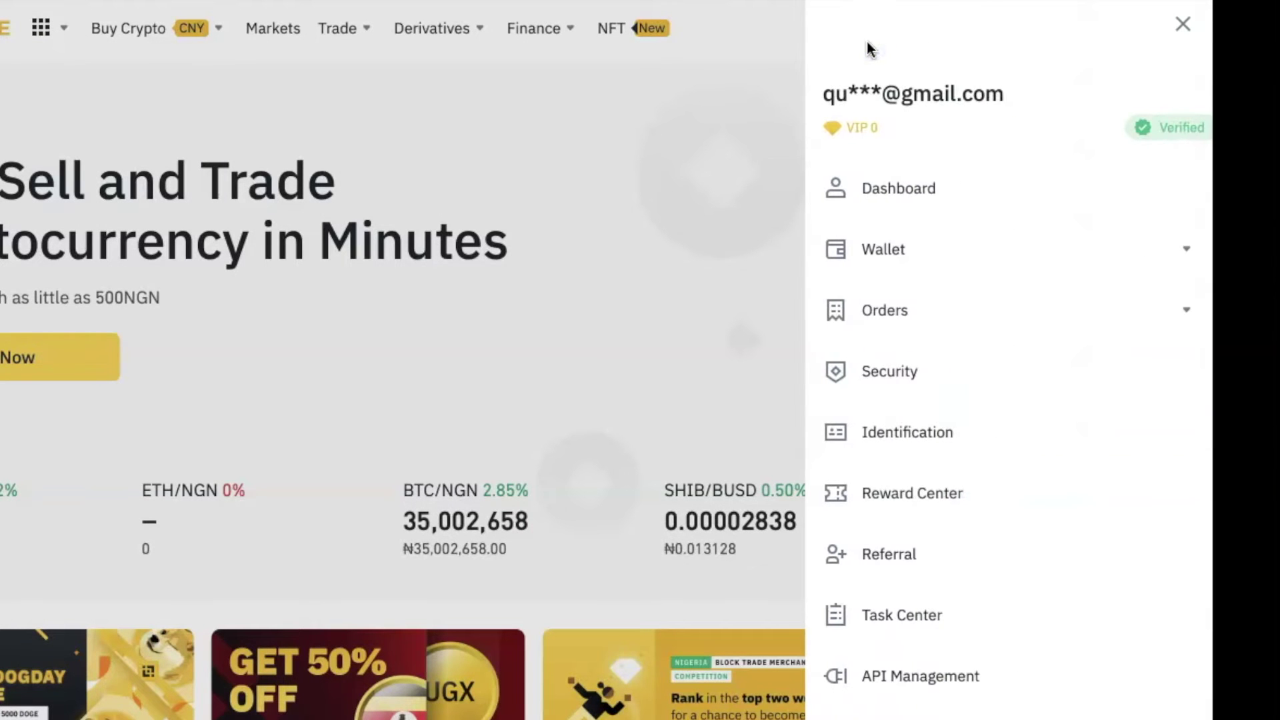
pyautogui.click(888, 240)
pyautogui.click(905, 373)
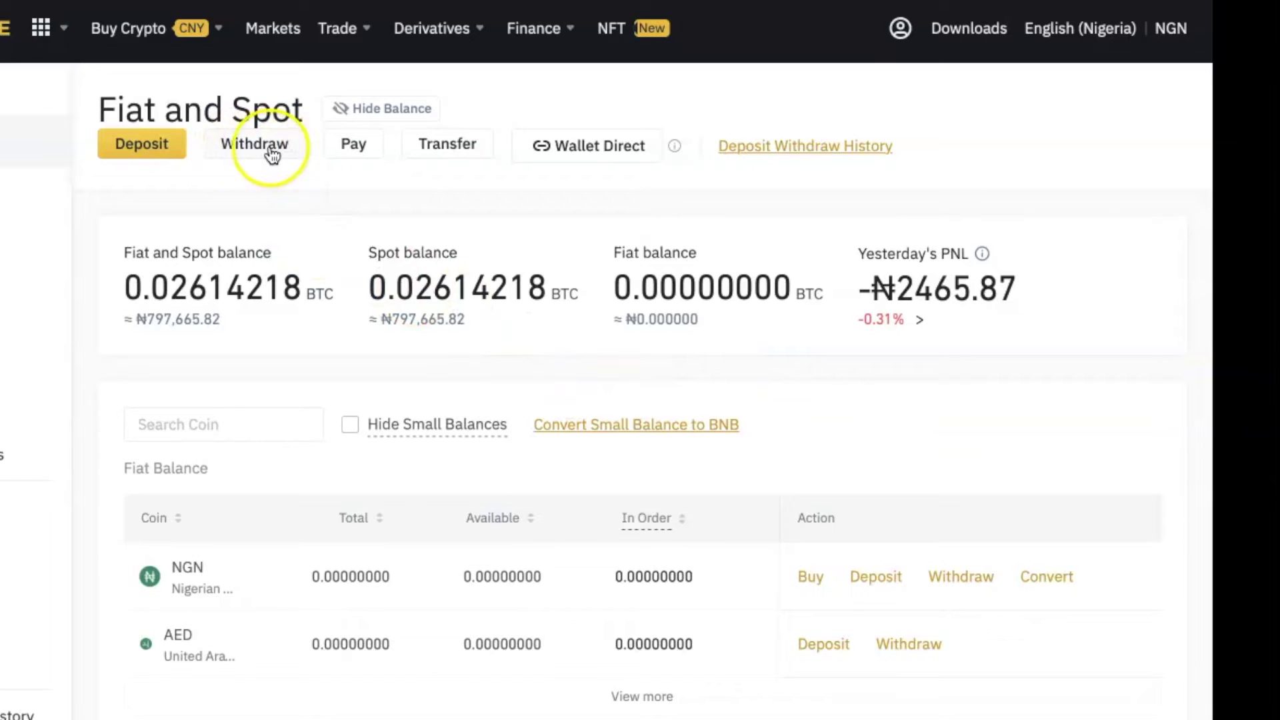
pyautogui.scroll(-1, 297, 206)
pyautogui.scroll(-2, 298, 206)
pyautogui.scroll(-1, 297, 206)
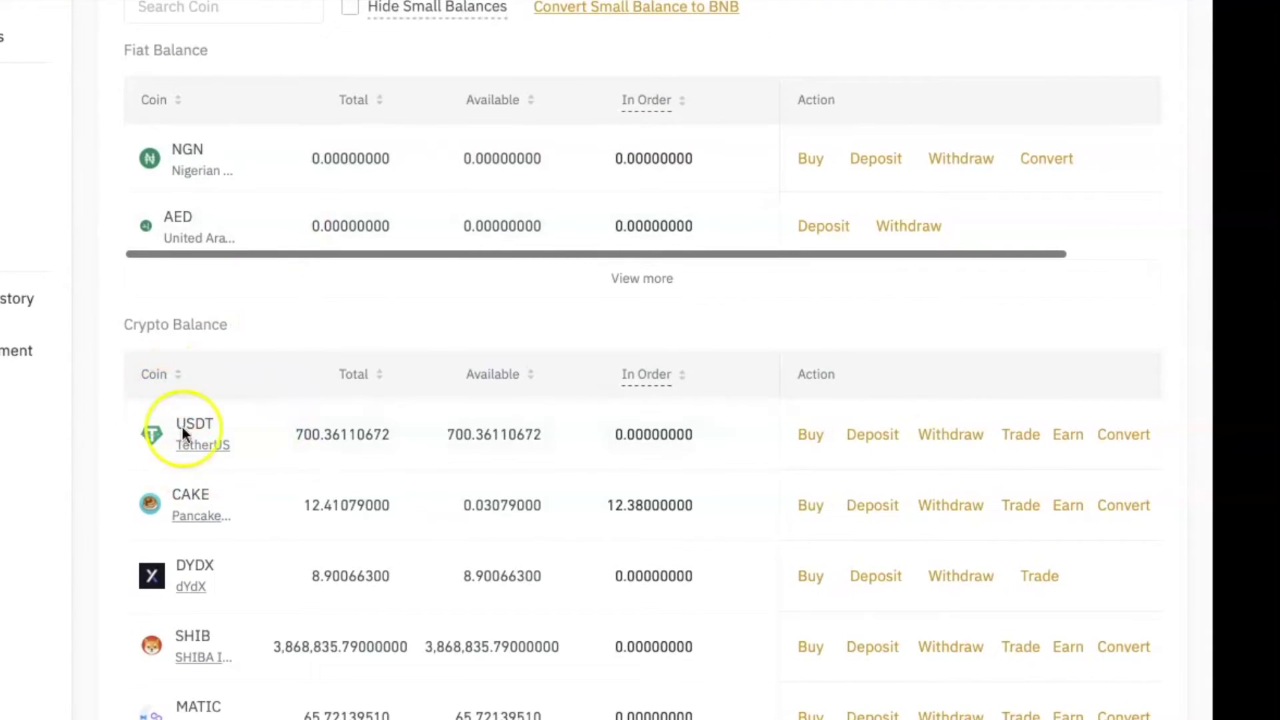
pyautogui.click(951, 435)
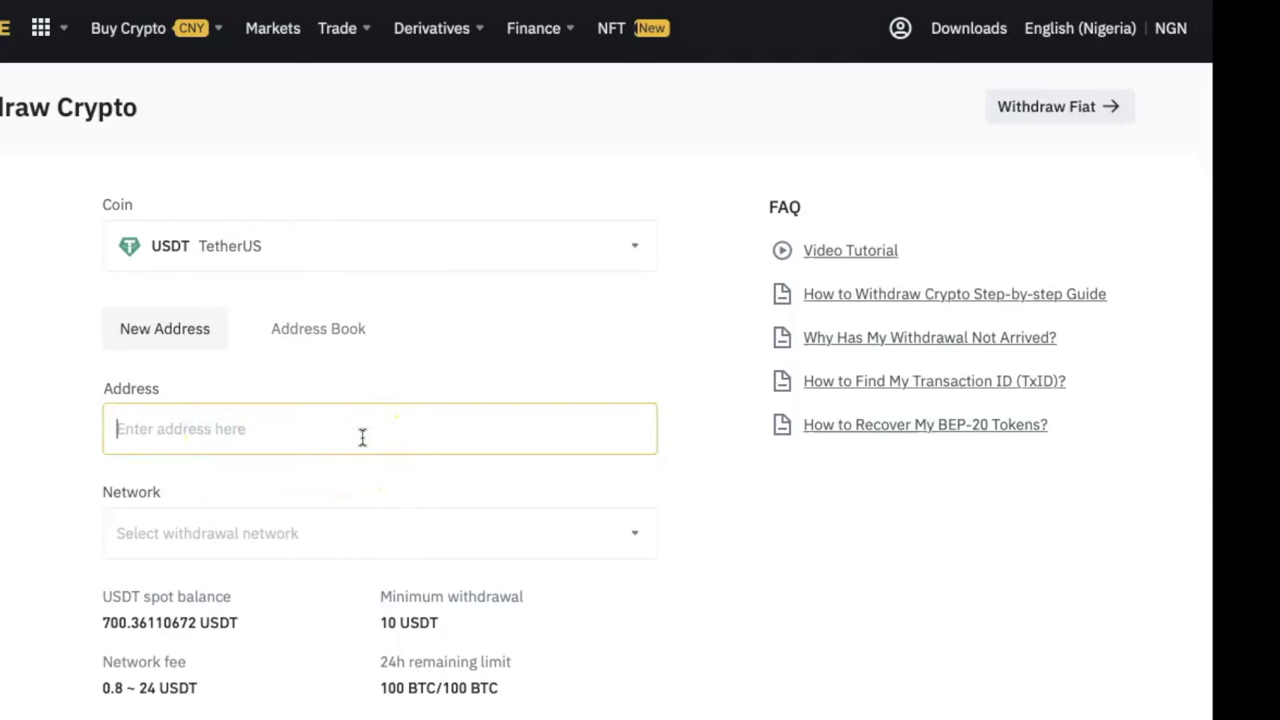
# - Paste the Pionex address and choose the TRX Tron (TRC20) withdrawal network
pyautogui.hotkey('ctrl', 'v')
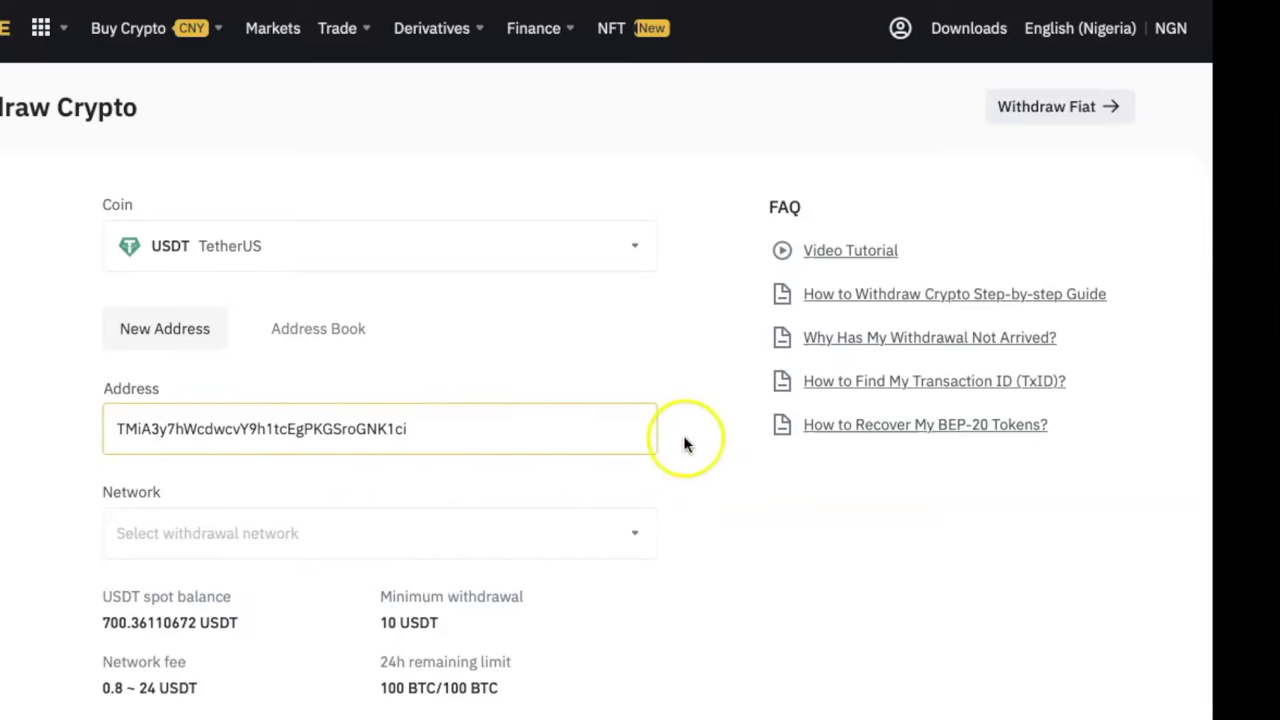
pyautogui.scroll(-2, 740, 502)
pyautogui.click(75, 379)
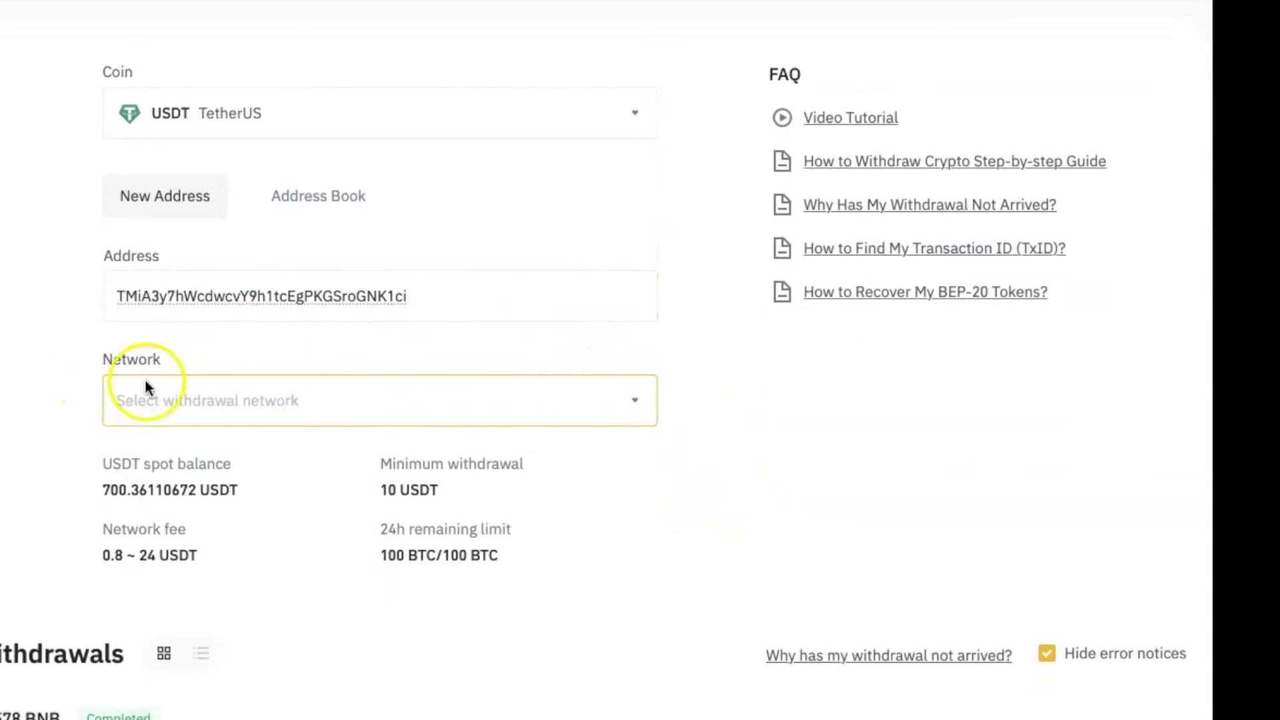
pyautogui.click(625, 413)
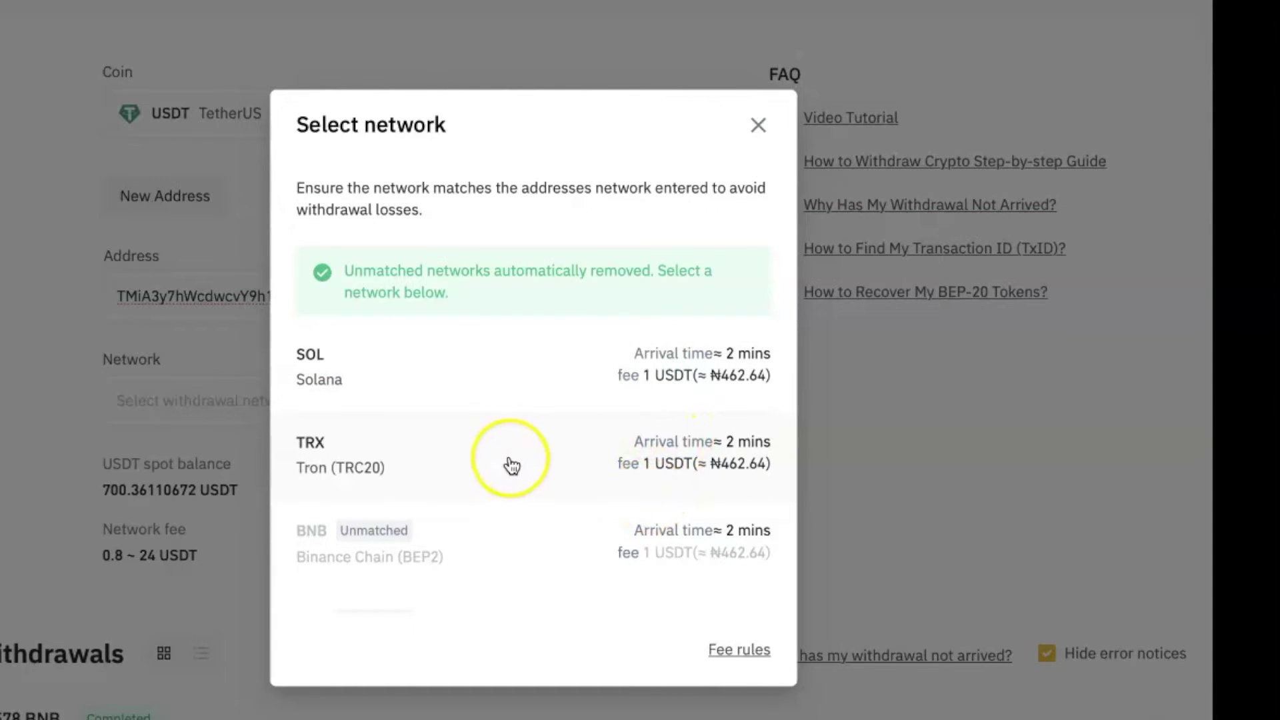
pyautogui.click(622, 473)
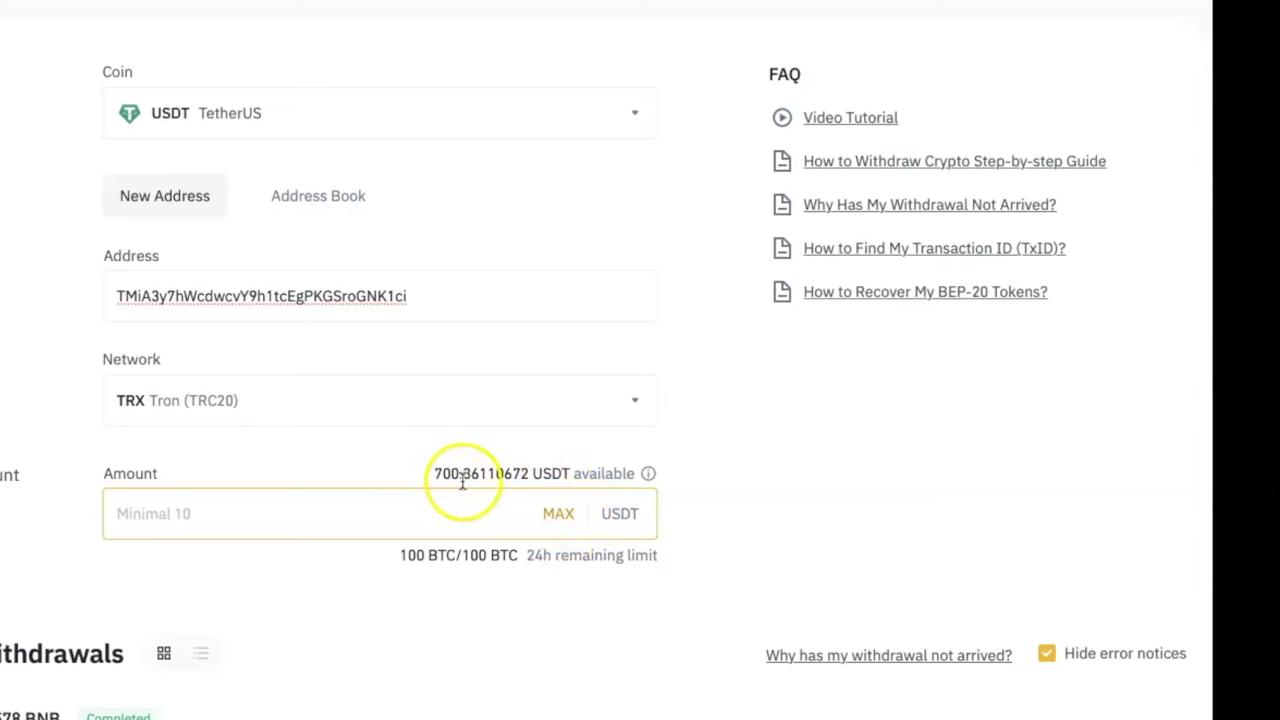
# - Enter 101 USDT as the amount, correcting it from 100, and submit the withdrawal
pyautogui.click(214, 513)
pyautogui.write('100')
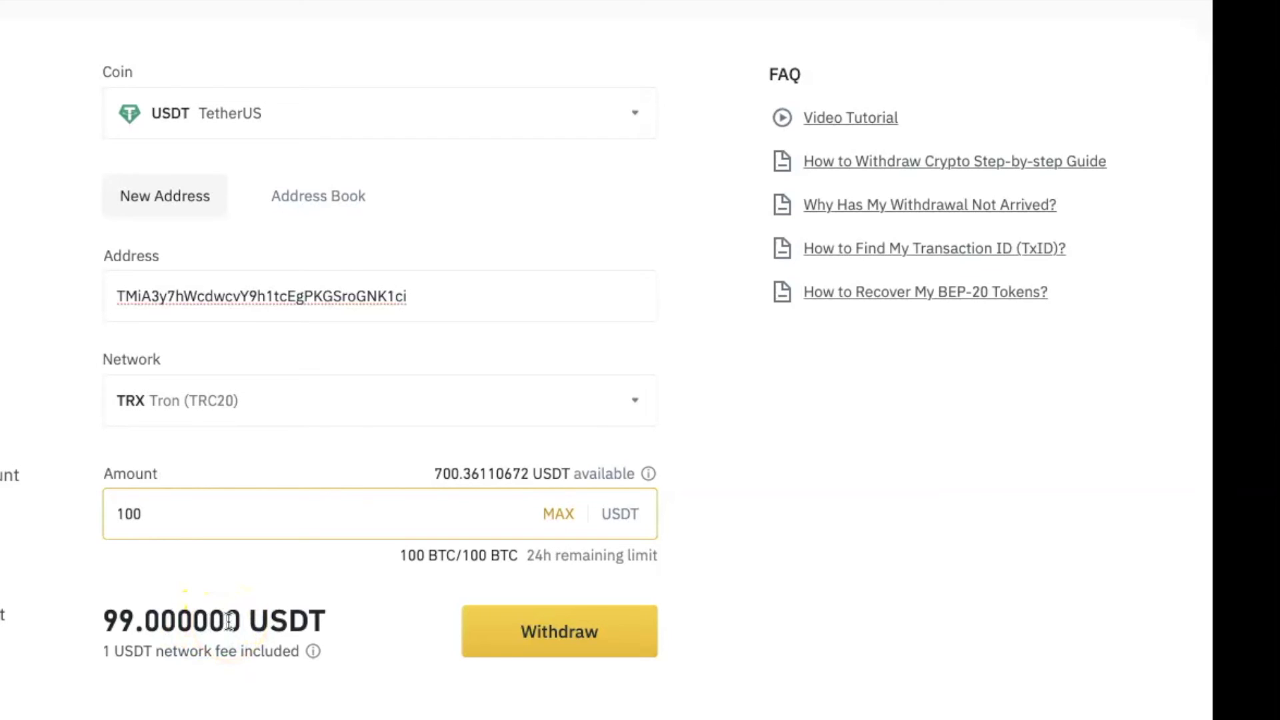
pyautogui.press('BackSpace')
pyautogui.write('1')
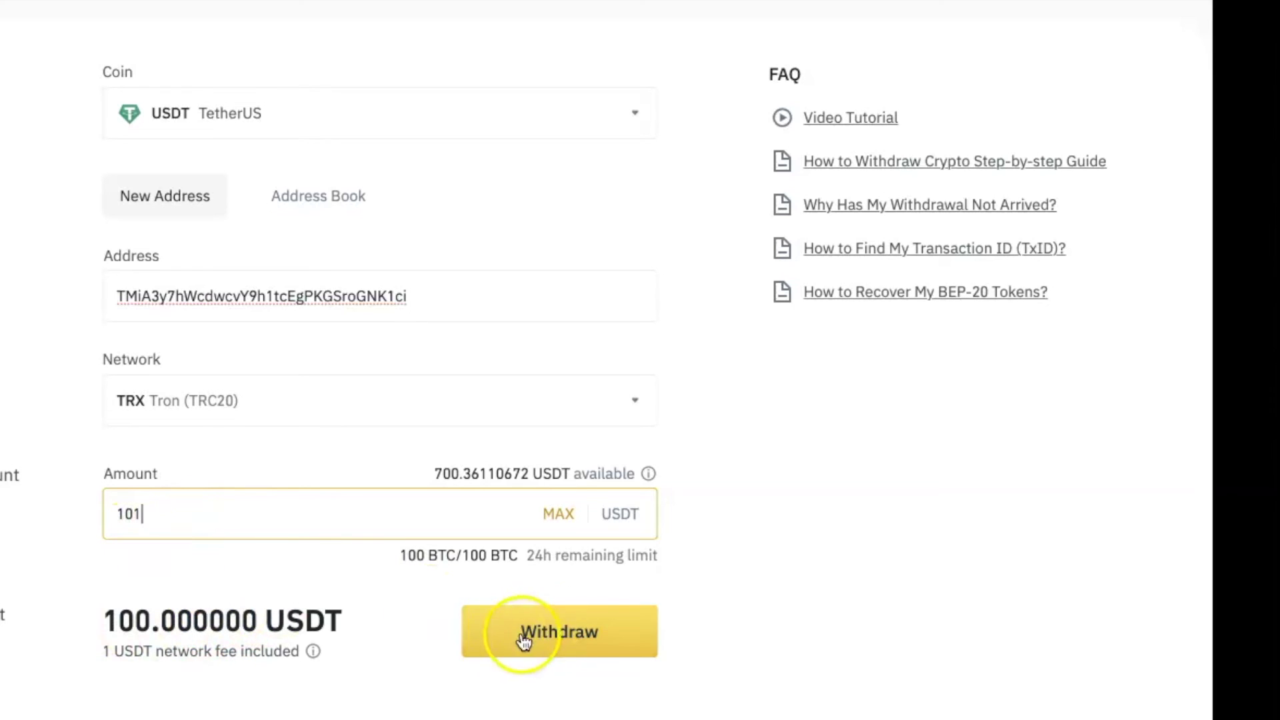
pyautogui.click(586, 629)
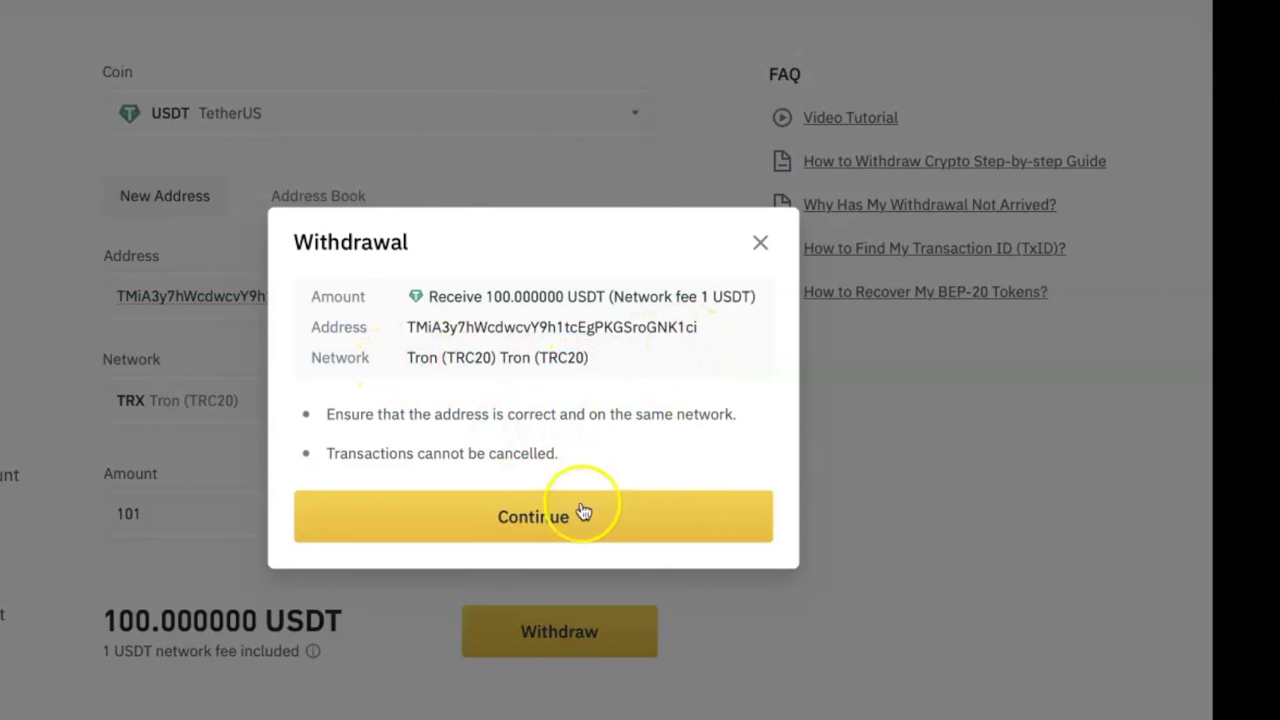
# - Continue past the withdrawal dialog and click into the security verification code fields
pyautogui.click(557, 527)
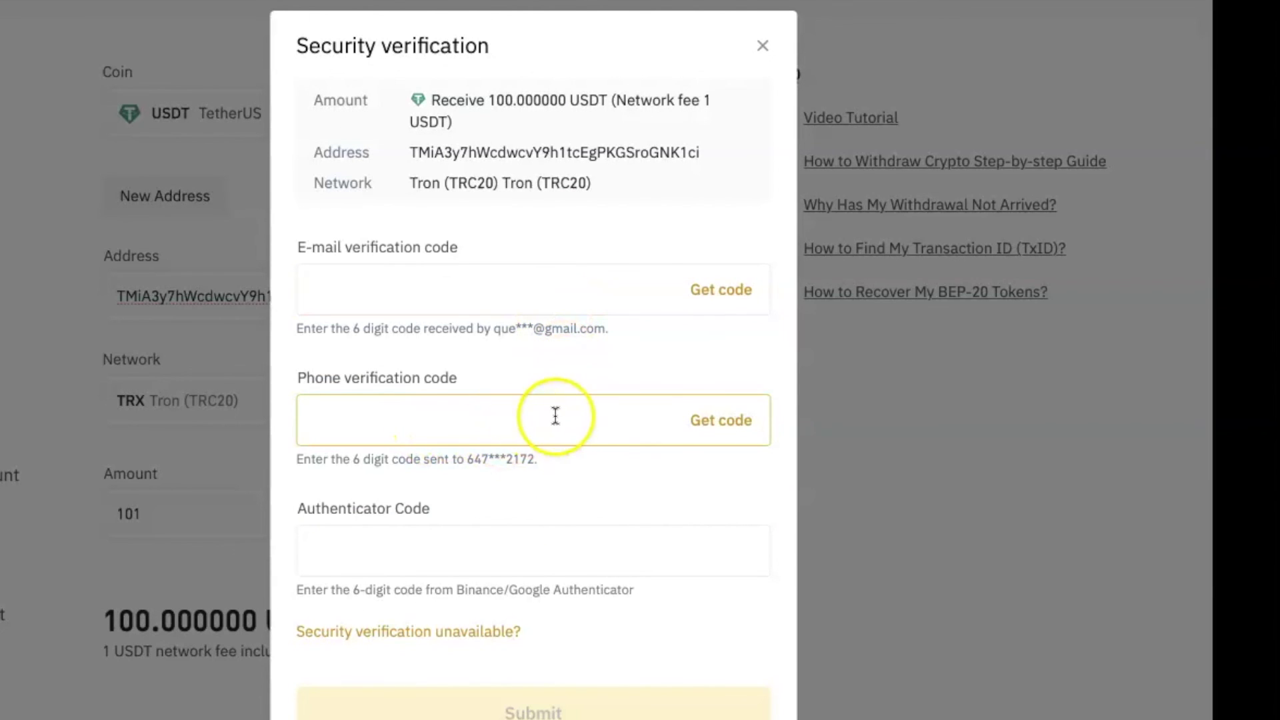
pyautogui.click(557, 553)
pyautogui.click(532, 706)
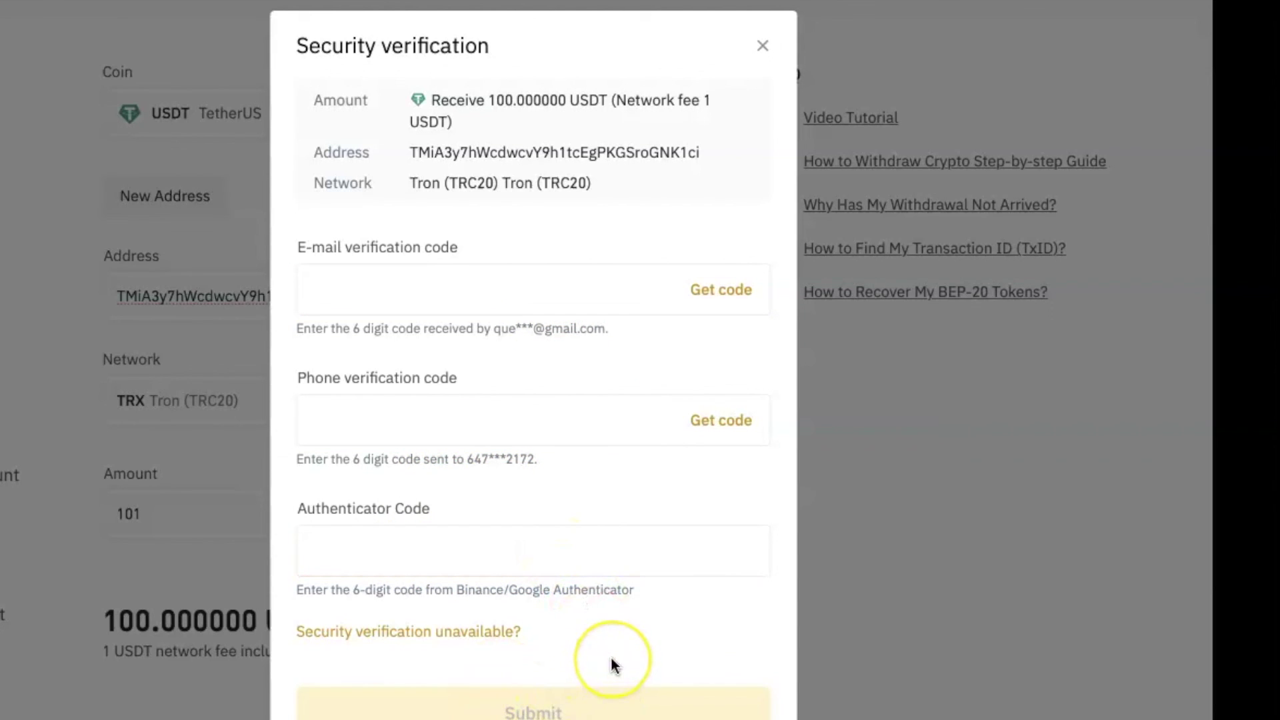